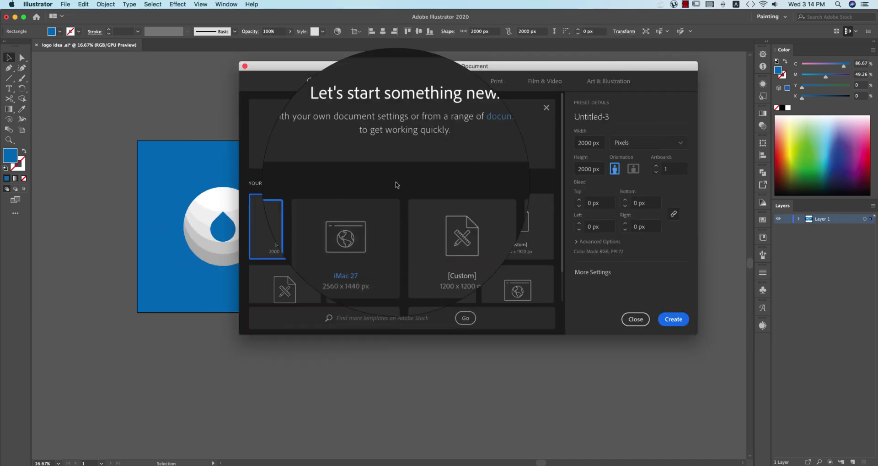
Name the new 2000 × 2000 px document 'minimal' and create it
{"action": "left_click", "coordinate": [622, 111]}
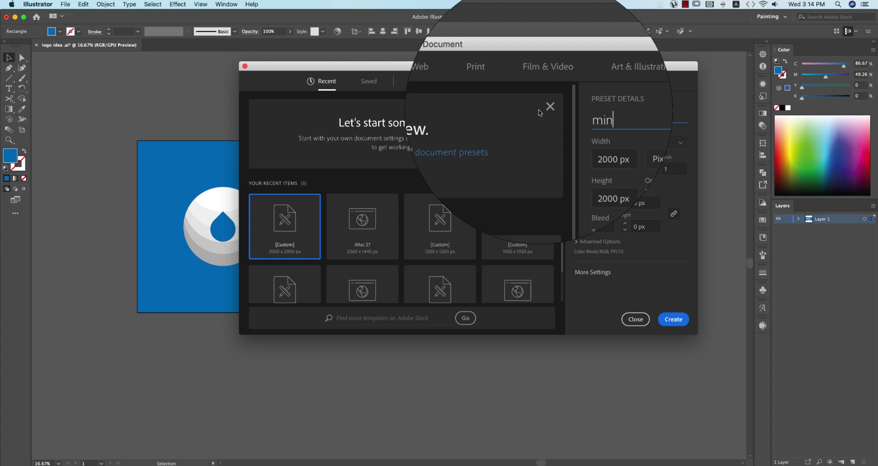
{"action": "key", "text": "Return"}
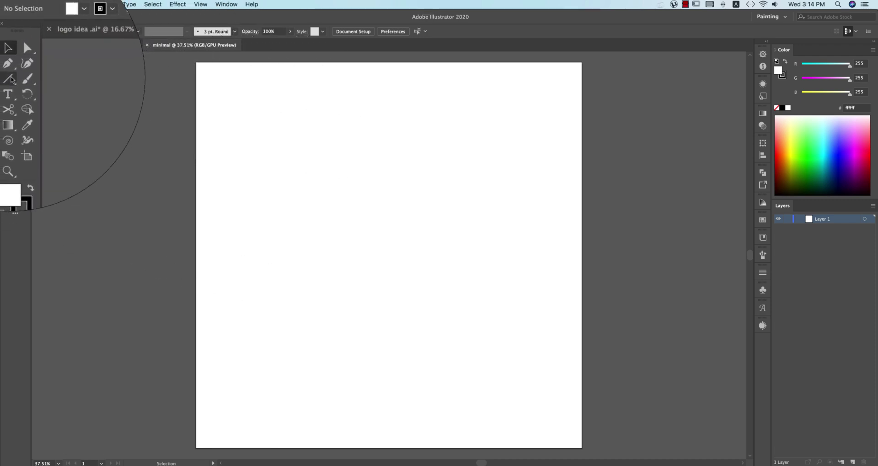
Draw a linked 2000 × 2000 px square with the Rectangle tool
{"action": "left_click_drag", "start_coordinate": [9, 78], "coordinate": [37, 78]}
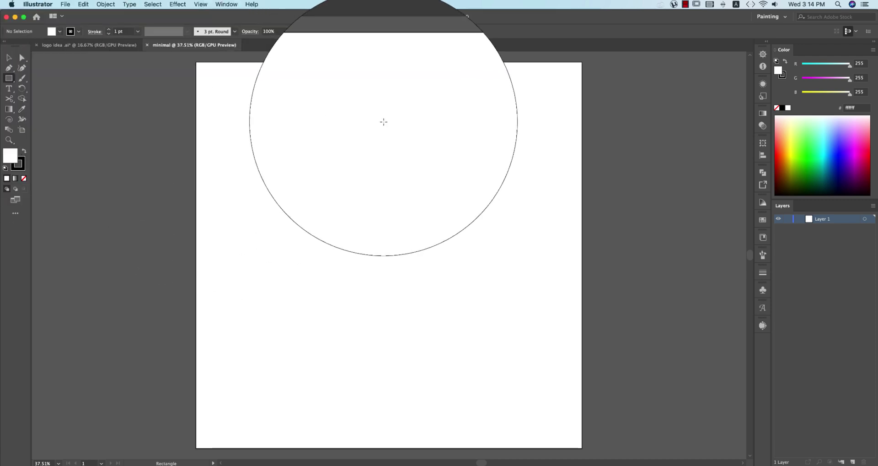
{"action": "left_click", "coordinate": [467, 154]}
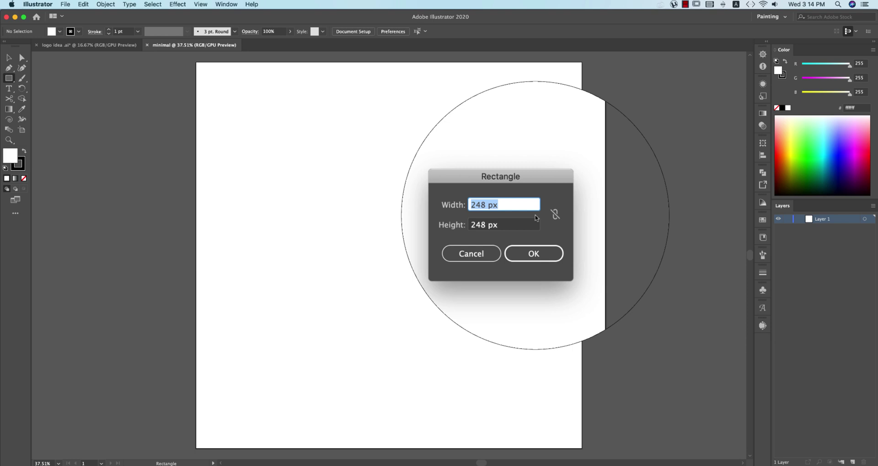
{"action": "left_click", "coordinate": [549, 214]}
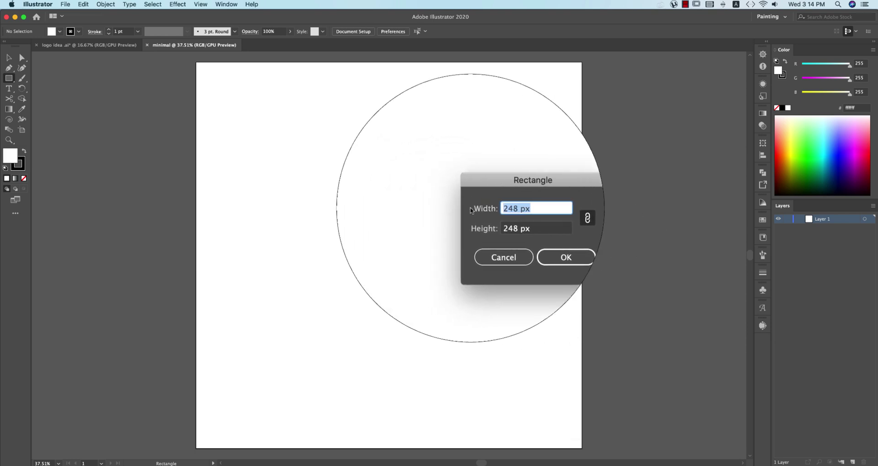
{"action": "type", "text": "2000"}
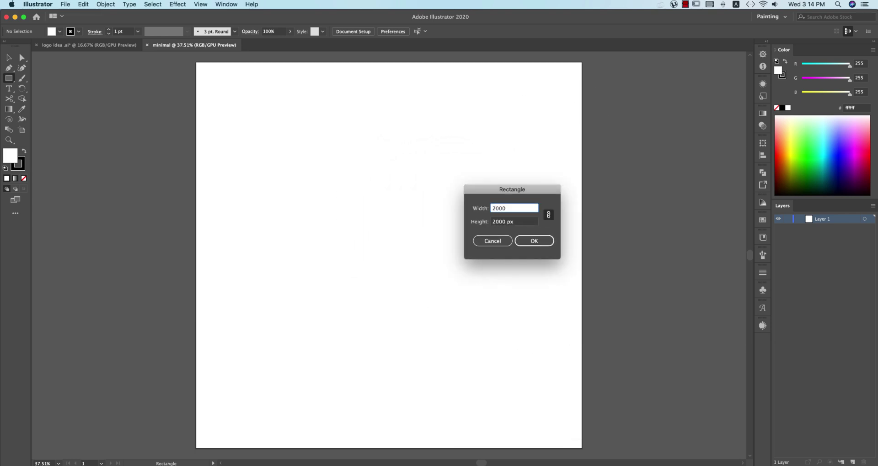
{"action": "left_click", "coordinate": [530, 241]}
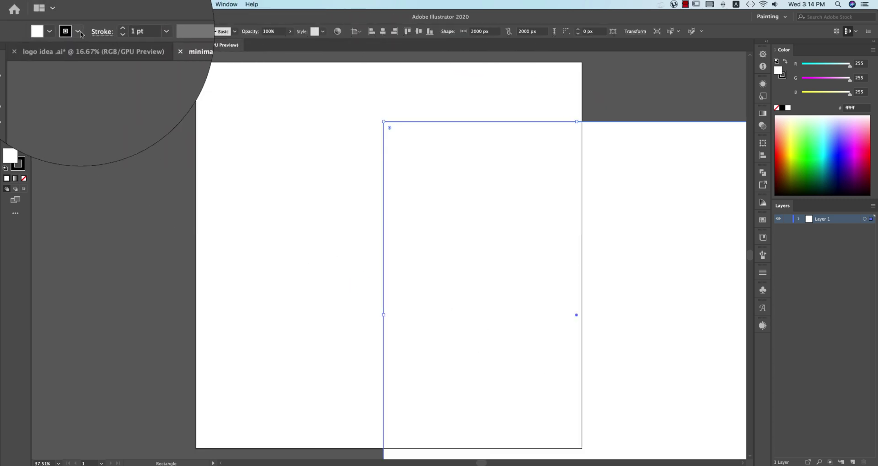
Give the square no stroke and a blue fill
{"action": "left_click", "coordinate": [51, 31]}
{"action": "left_click", "coordinate": [83, 27]}
{"action": "left_click", "coordinate": [32, 49]}
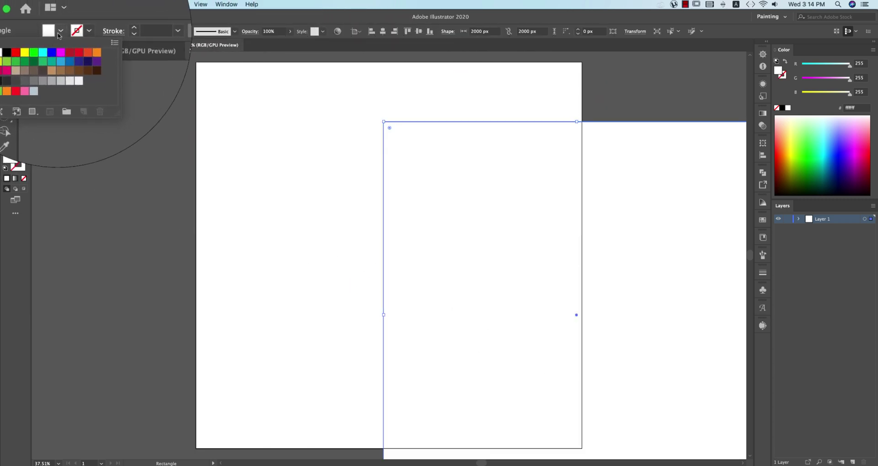
{"action": "left_click", "coordinate": [60, 32]}
{"action": "left_click", "coordinate": [66, 52]}
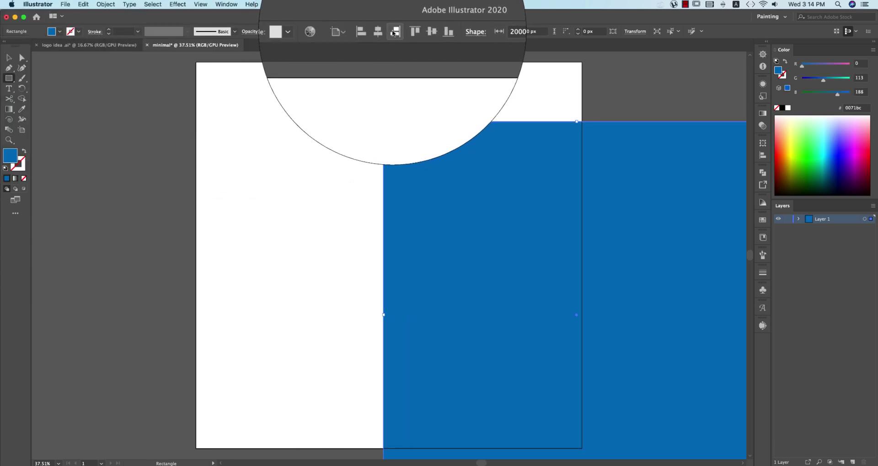
Centre the square on the artboard horizontally and vertically, then lock Layer 1
{"action": "left_click", "coordinate": [352, 31]}
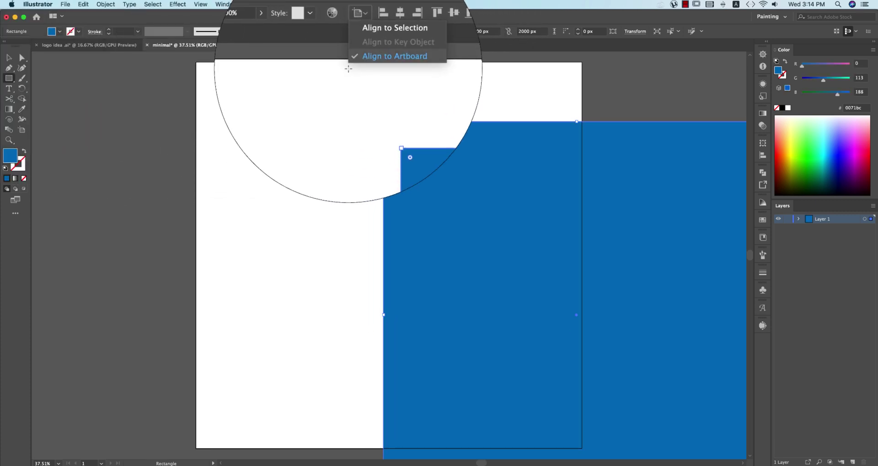
{"action": "left_click", "coordinate": [371, 59]}
{"action": "left_click", "coordinate": [386, 32]}
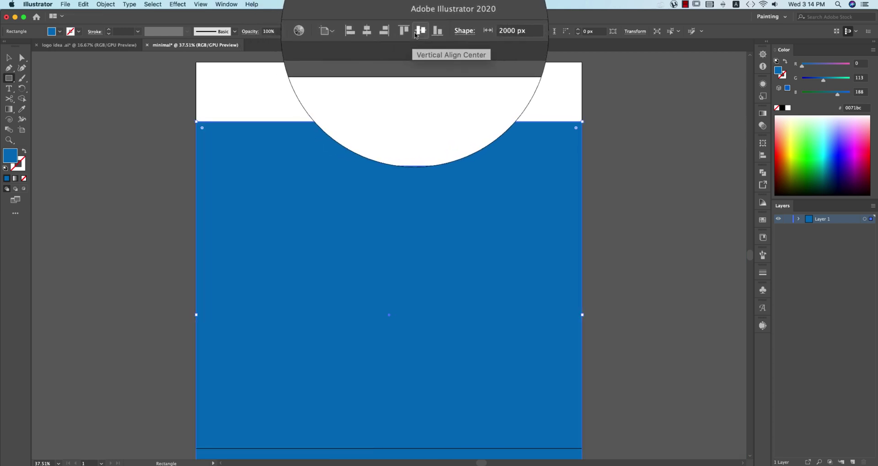
{"action": "left_click", "coordinate": [433, 32]}
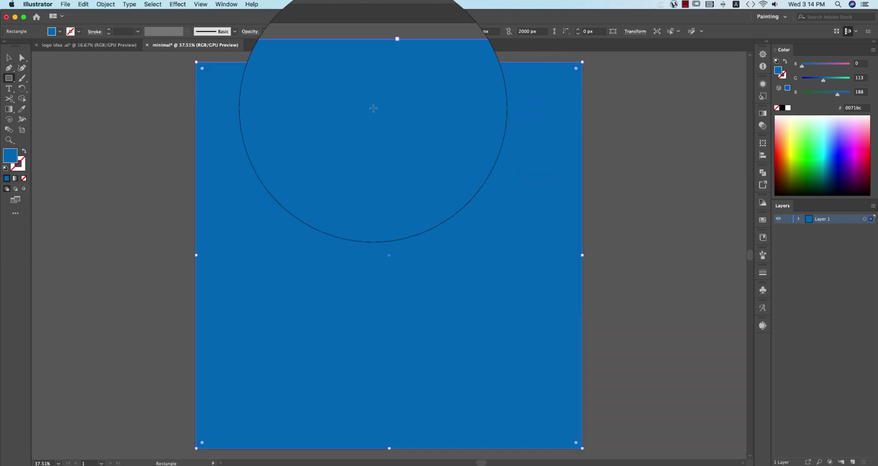
{"action": "left_click", "coordinate": [788, 219]}
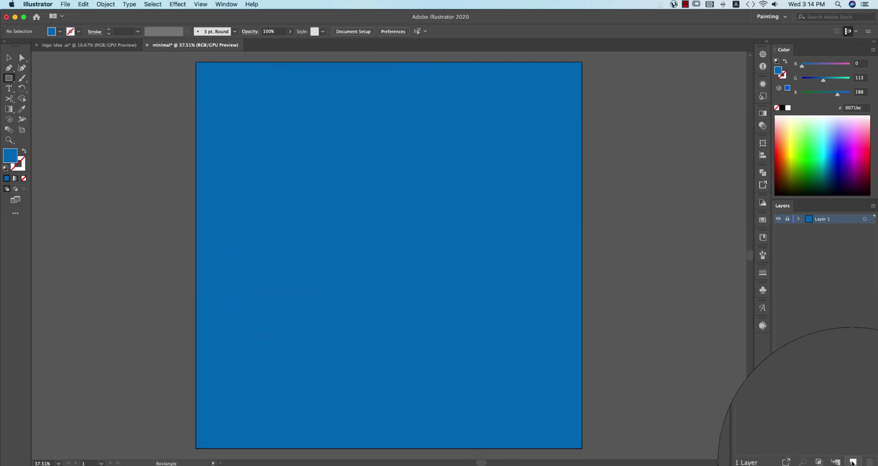
Add Layer 2 and draw a 3-sided polygon with a 500 px radius
{"action": "left_click", "coordinate": [853, 462]}
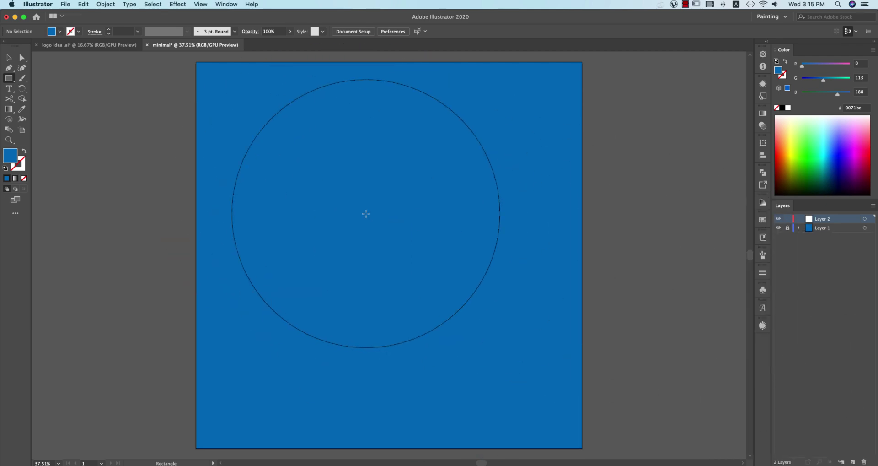
{"action": "left_click", "coordinate": [4, 76]}
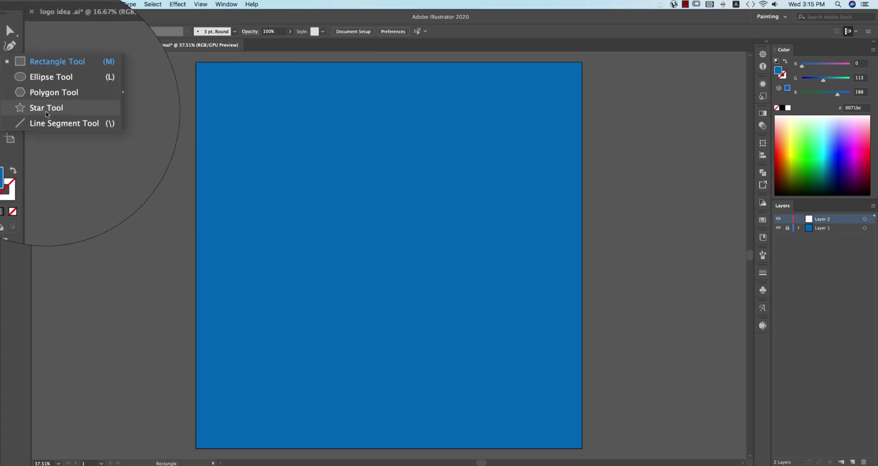
{"action": "left_click", "coordinate": [48, 101]}
{"action": "left_click", "coordinate": [551, 295]}
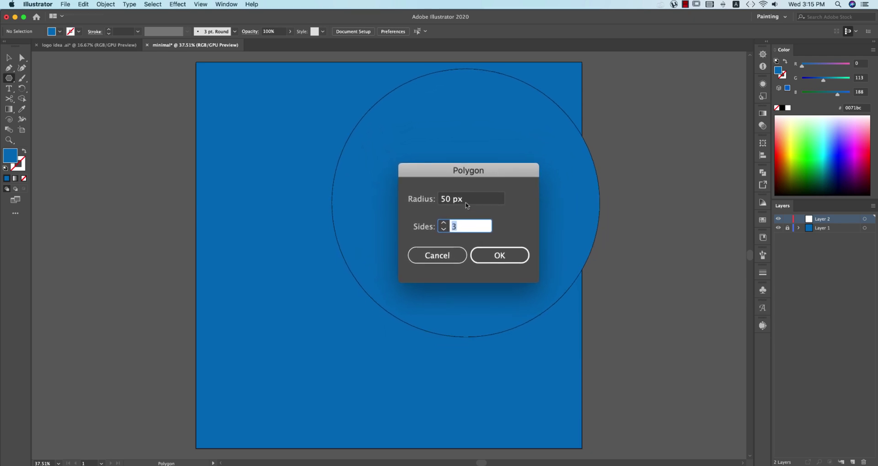
{"action": "key", "text": "Tab"}
{"action": "type", "text": "20"}
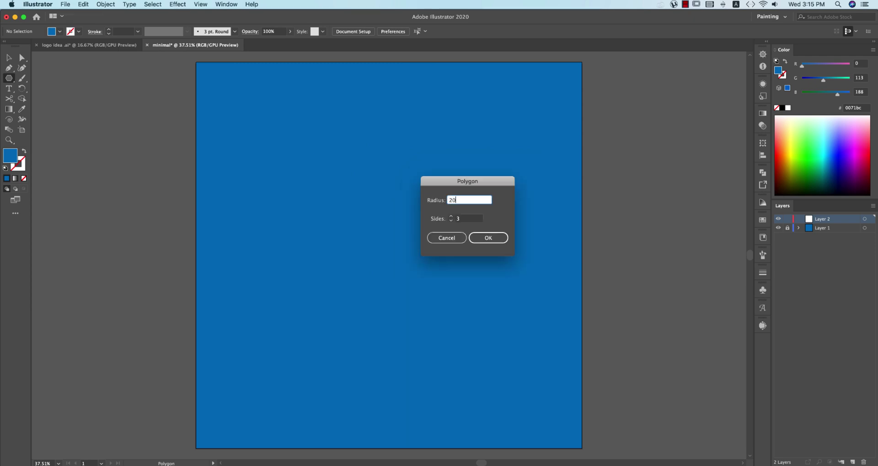
{"action": "type", "text": "0"}
{"action": "key", "text": "super+a"}
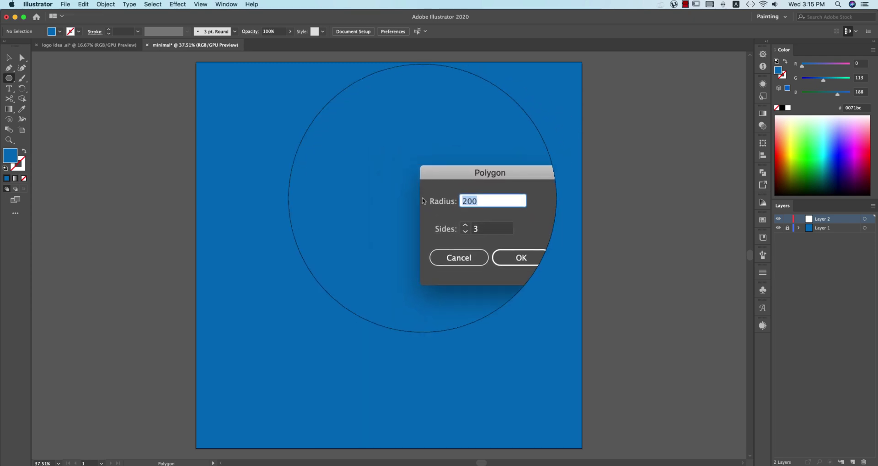
{"action": "type", "text": "500"}
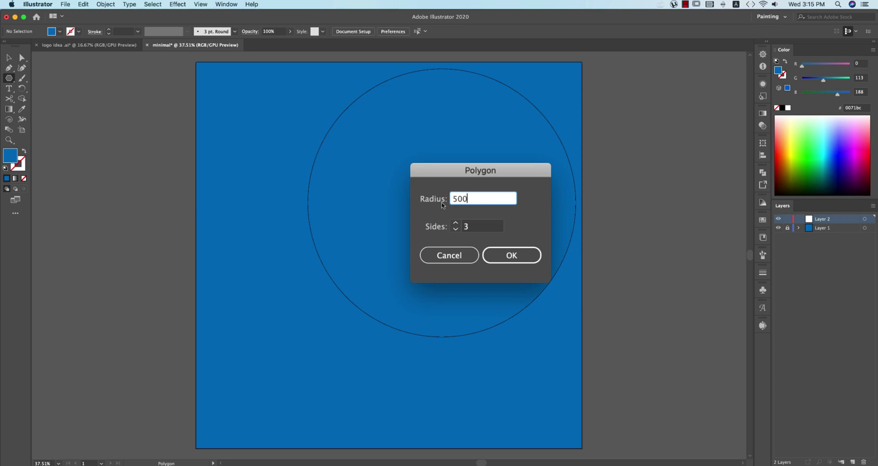
{"action": "left_click", "coordinate": [497, 239]}
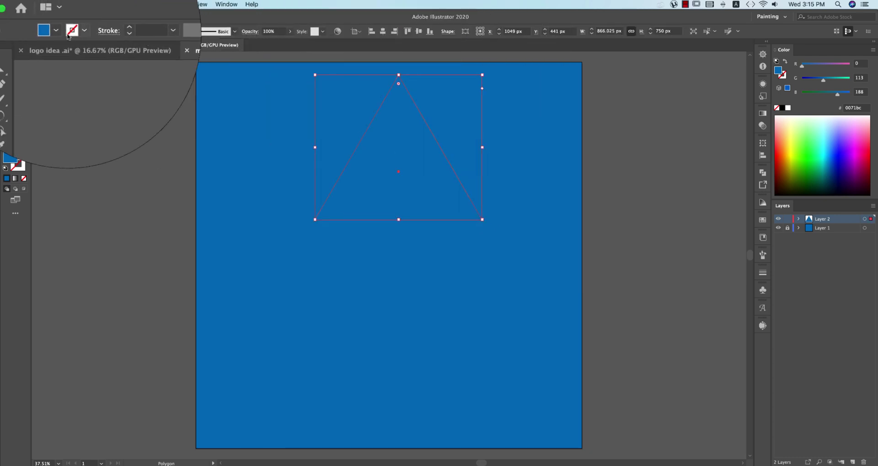
Remove the triangle's fill and give it a white 10 pt stroke
{"action": "left_click", "coordinate": [58, 33]}
{"action": "left_click", "coordinate": [5, 51]}
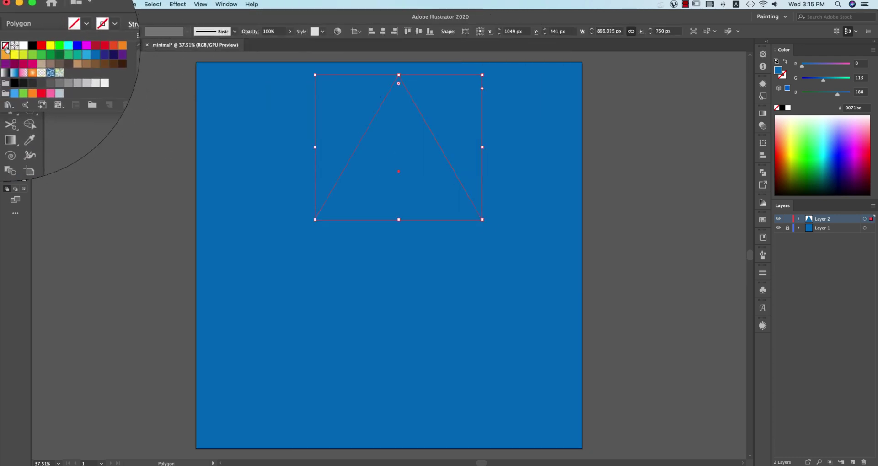
{"action": "left_click", "coordinate": [70, 89]}
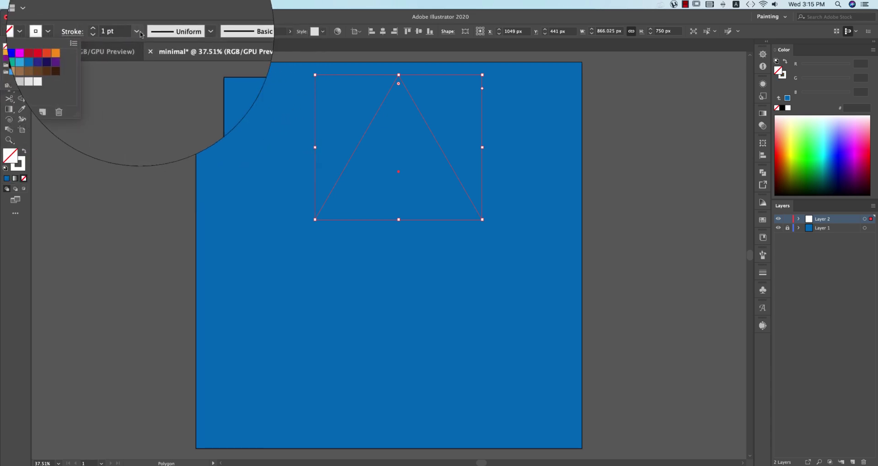
{"action": "left_click", "coordinate": [138, 34]}
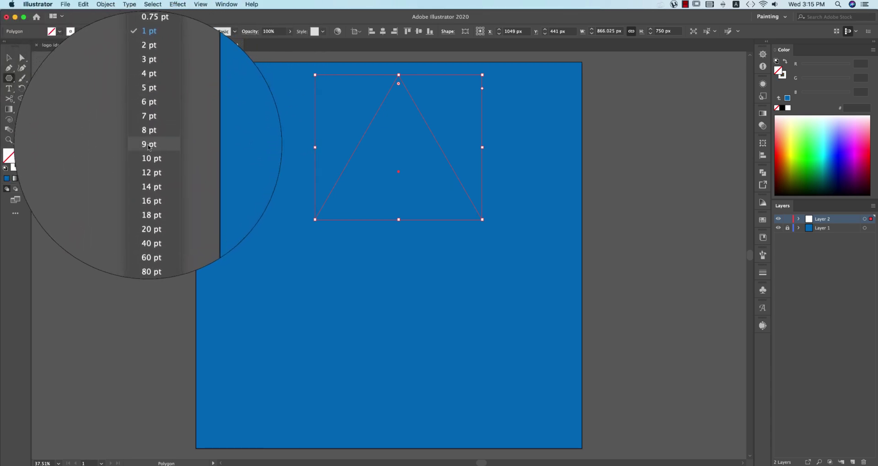
{"action": "left_click", "coordinate": [151, 145]}
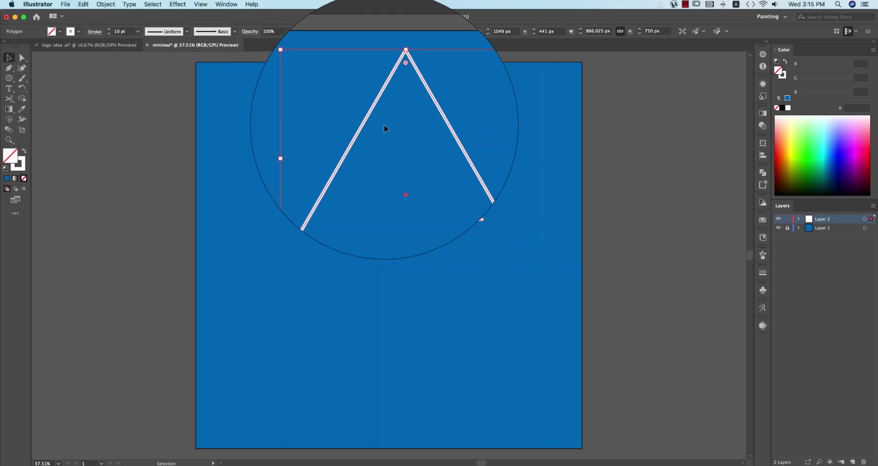
Shrink the triangle and rotate it to point right
{"action": "key", "text": "v"}
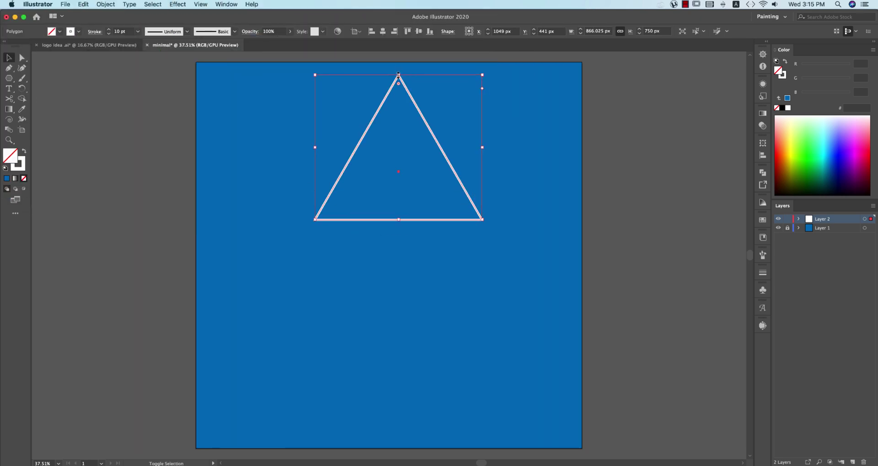
{"action": "left_click_drag", "start_coordinate": [398, 74], "coordinate": [403, 137]}
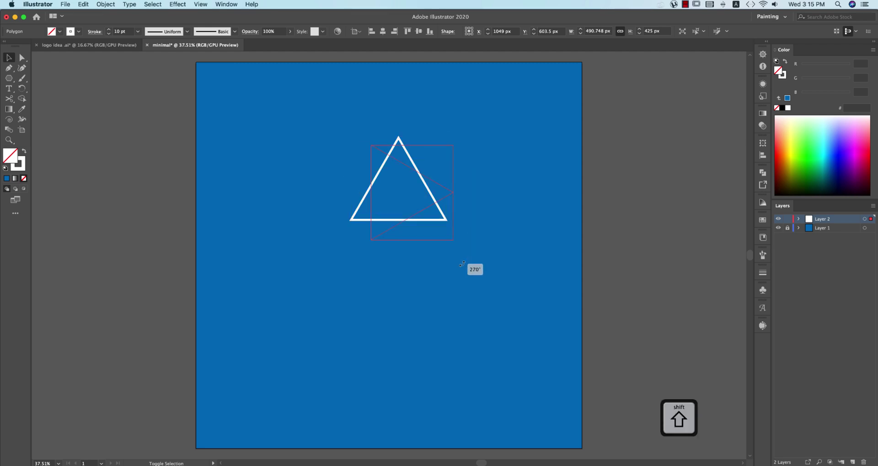
{"action": "left_click_drag", "start_coordinate": [387, 281], "coordinate": [387, 281]}
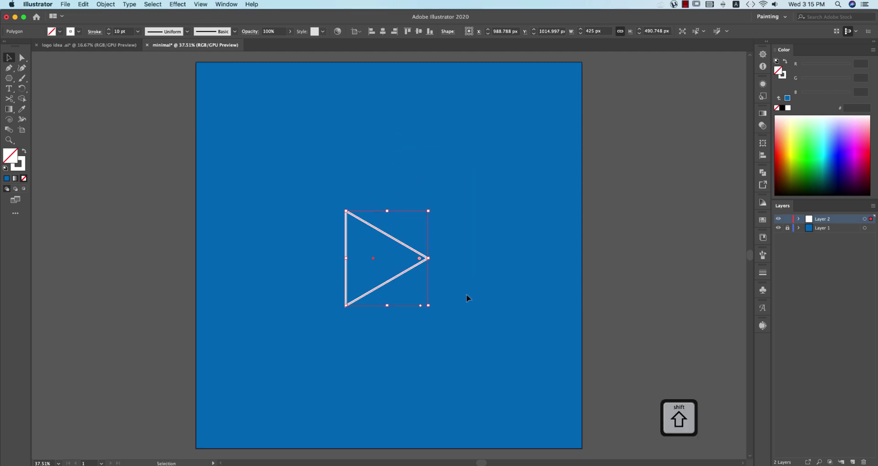
{"action": "left_click", "coordinate": [482, 291]}
{"action": "left_click", "coordinate": [366, 293]}
Set the stroke to 40 pt with round caps and joins, aligned to centre
{"action": "left_click", "coordinate": [138, 31]}
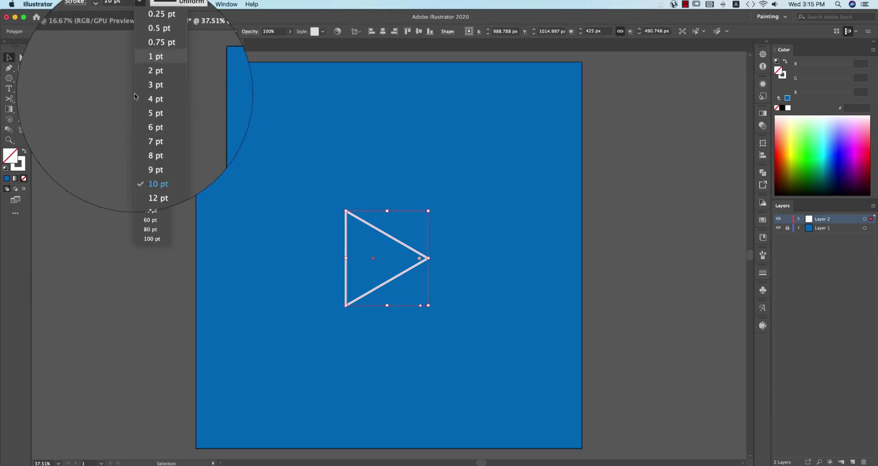
{"action": "left_click", "coordinate": [151, 213]}
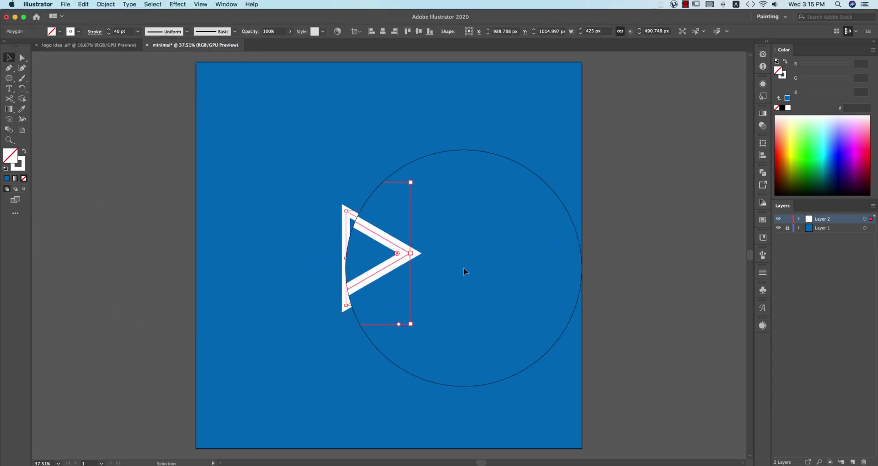
{"action": "left_click", "coordinate": [94, 31]}
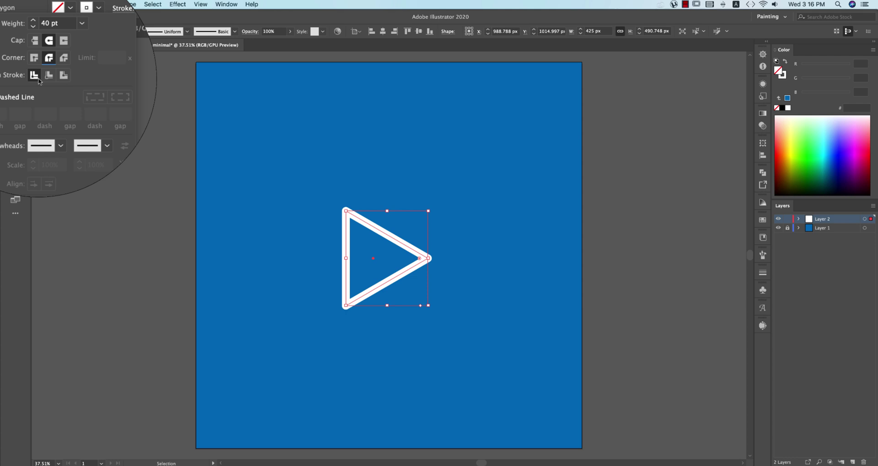
{"action": "left_click", "coordinate": [46, 76]}
{"action": "left_click", "coordinate": [31, 76]}
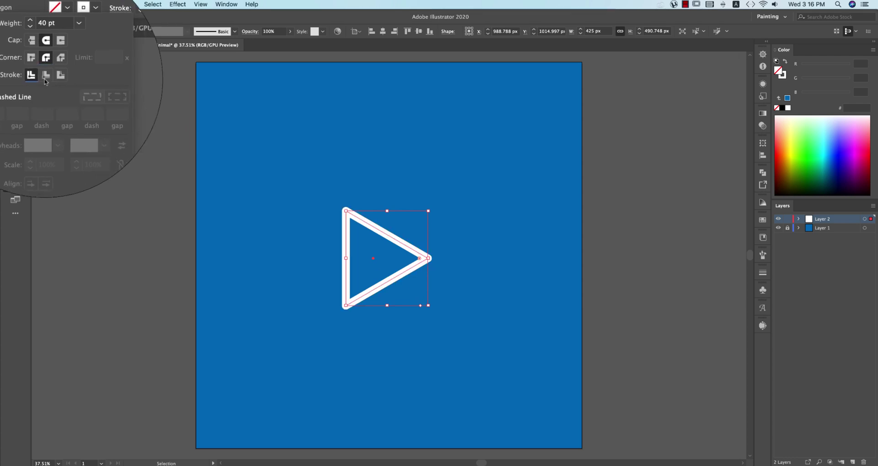
{"action": "left_click", "coordinate": [257, 197]}
{"action": "scroll", "coordinate": [402, 285], "scroll_direction": "up", "scroll_amount": 2}
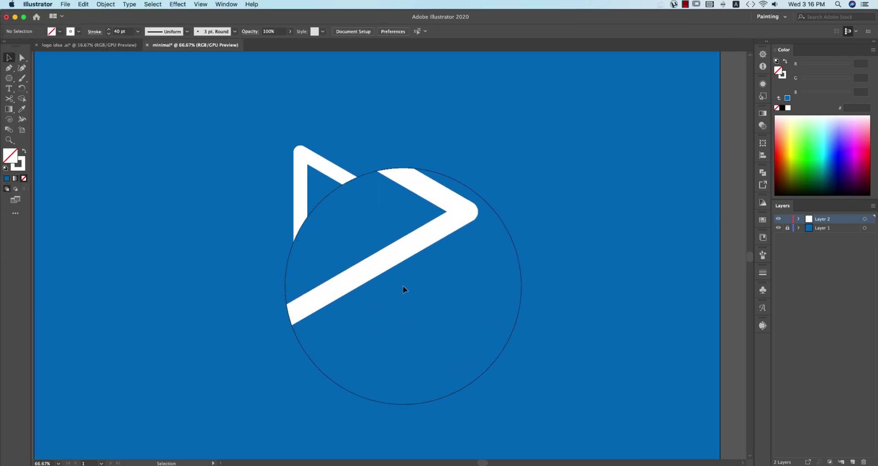
{"action": "scroll", "coordinate": [402, 285], "scroll_direction": "down", "scroll_amount": 1}
Add an anchor on the lower edge and delete the bottom anchor to open the path
{"action": "key", "text": "super+a"}
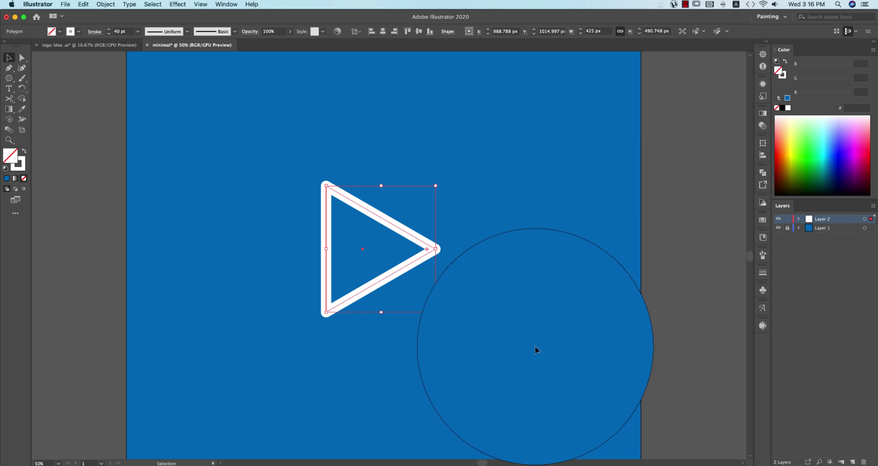
{"action": "key", "text": "a"}
{"action": "key", "text": "p"}
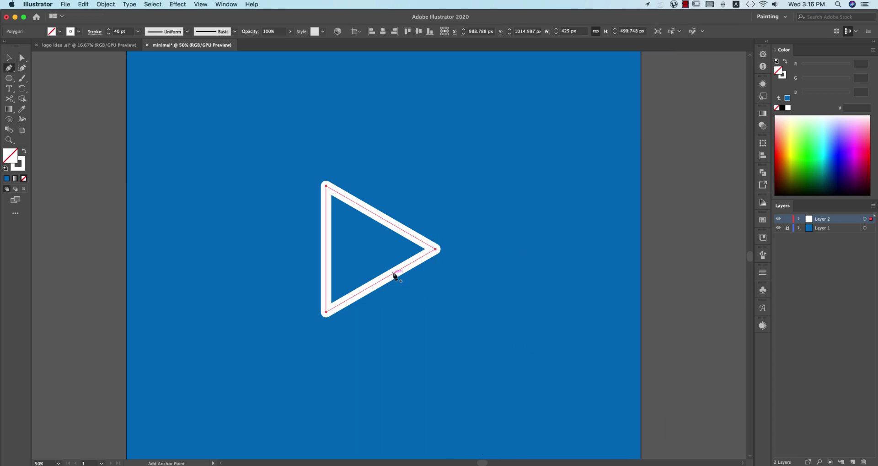
{"action": "left_click", "coordinate": [394, 274]}
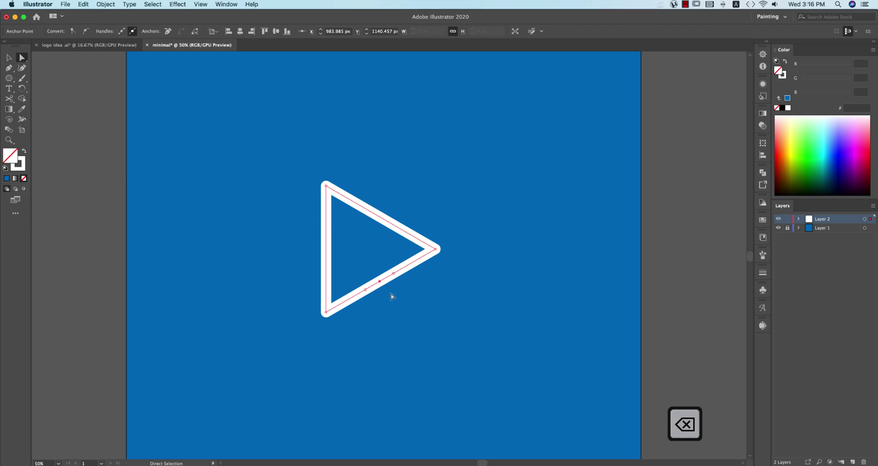
{"action": "key", "text": "BackSpace"}
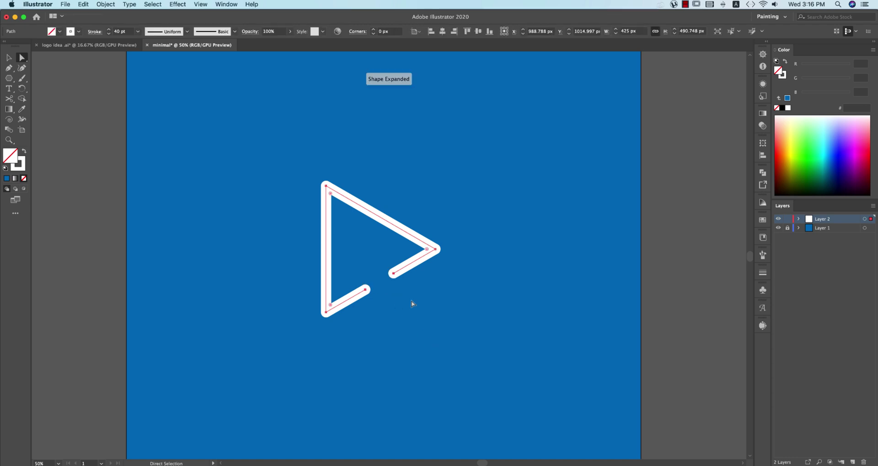
{"action": "key", "text": "BackSpace"}
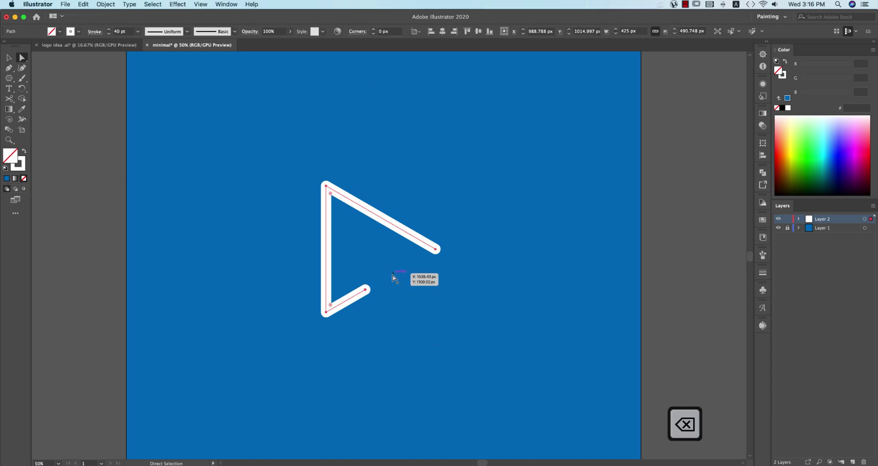
{"action": "left_click", "coordinate": [482, 337]}
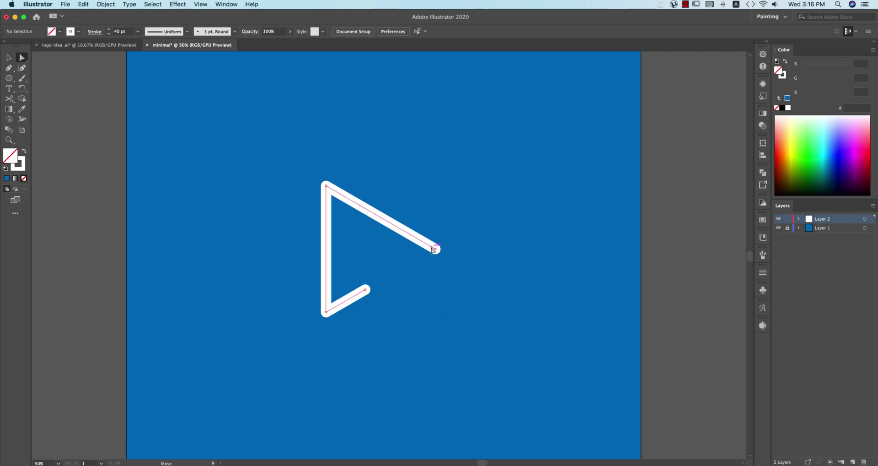
{"action": "left_click", "coordinate": [433, 249]}
{"action": "left_click", "coordinate": [105, 150]}
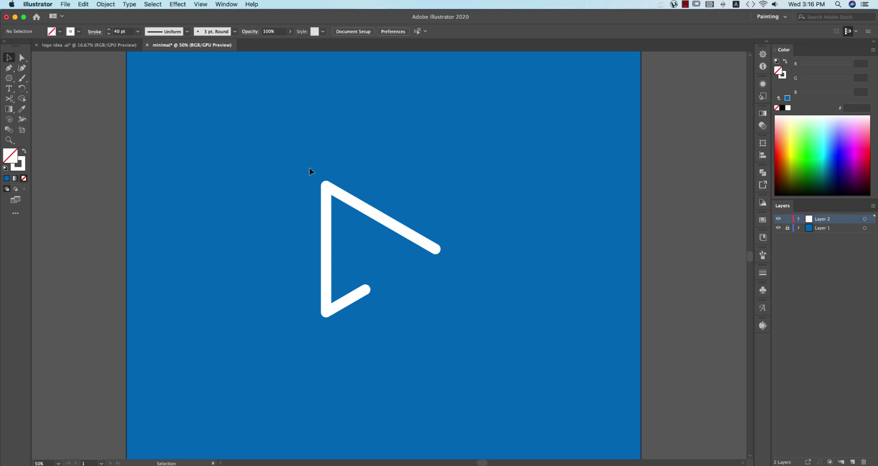
Make a vertically reflected copy of the open path and place it to the right
{"action": "left_click_drag", "start_coordinate": [310, 170], "coordinate": [505, 366]}
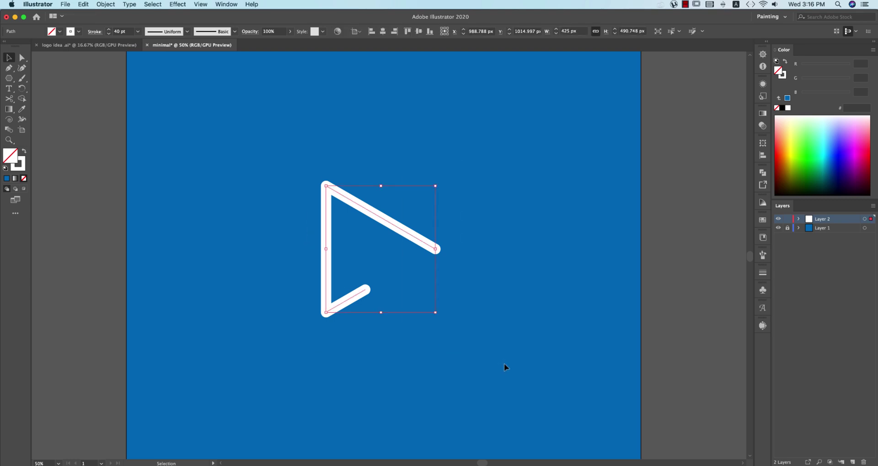
{"action": "right_click", "coordinate": [430, 247]}
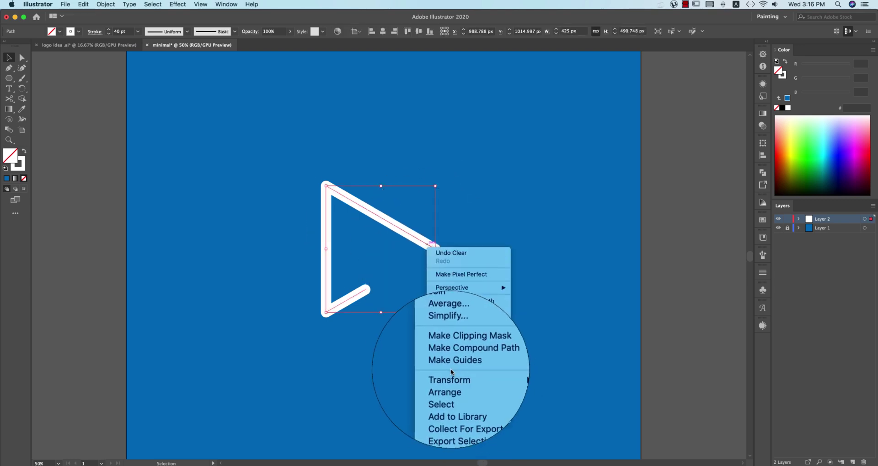
{"action": "mouse_move", "coordinate": [460, 378]}
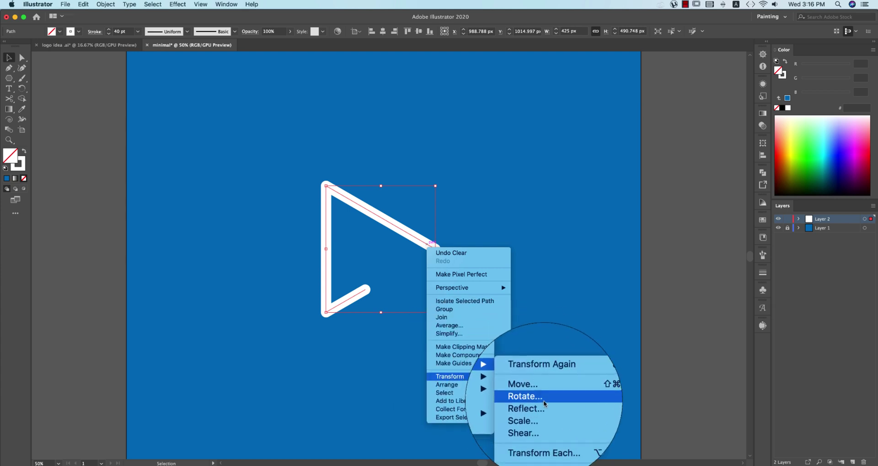
{"action": "left_click", "coordinate": [544, 406]}
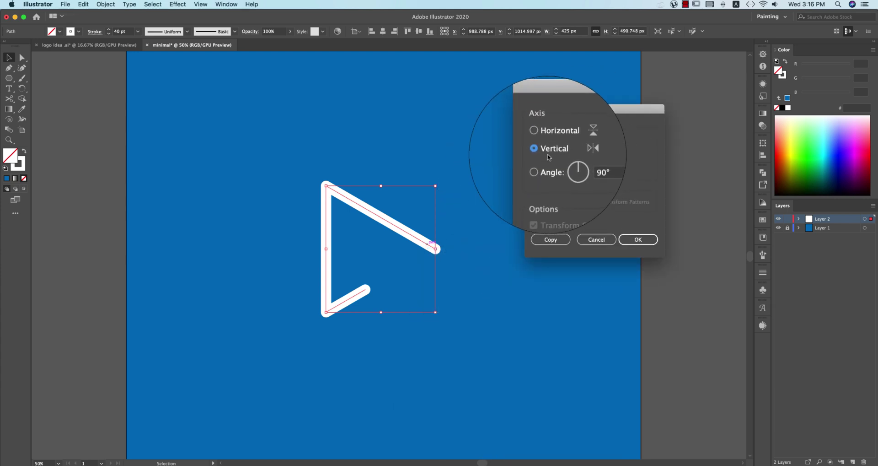
{"action": "left_click", "coordinate": [551, 239]}
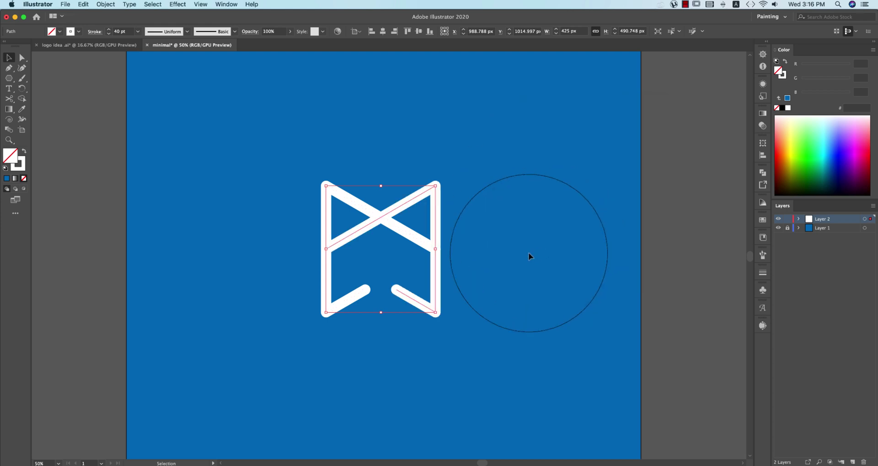
{"action": "mouse_move", "coordinate": [436, 274]}
{"action": "left_mouse_down"}
{"action": "mouse_move", "coordinate": [445, 295]}
{"action": "mouse_move", "coordinate": [437, 289]}
{"action": "left_mouse_up"}
Reflect the copy across the horizontal axis to flip it upside down
{"action": "right_click", "coordinate": [437, 288]}
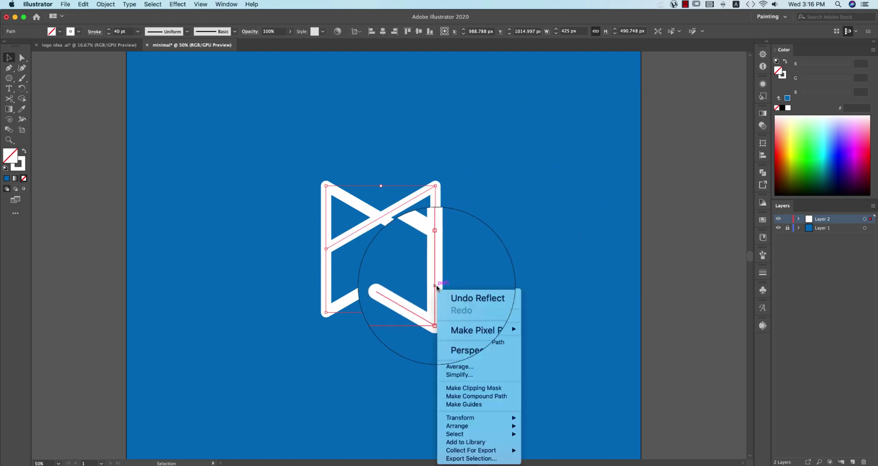
{"action": "mouse_move", "coordinate": [476, 417]}
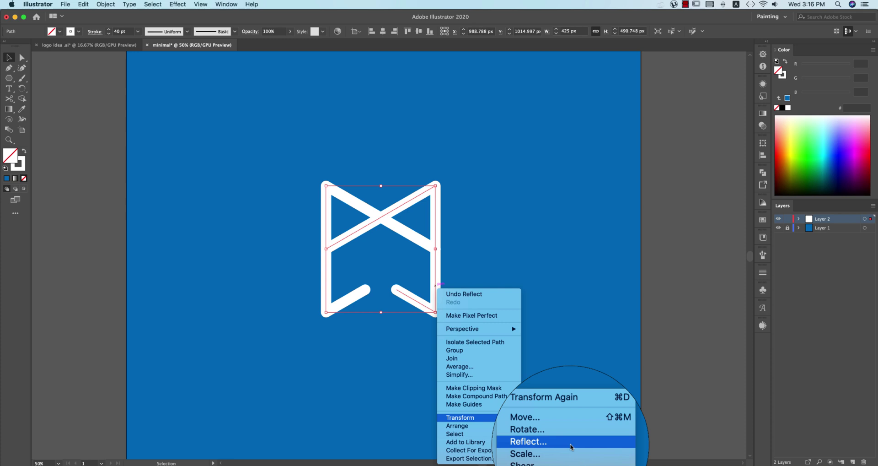
{"action": "left_click", "coordinate": [571, 444]}
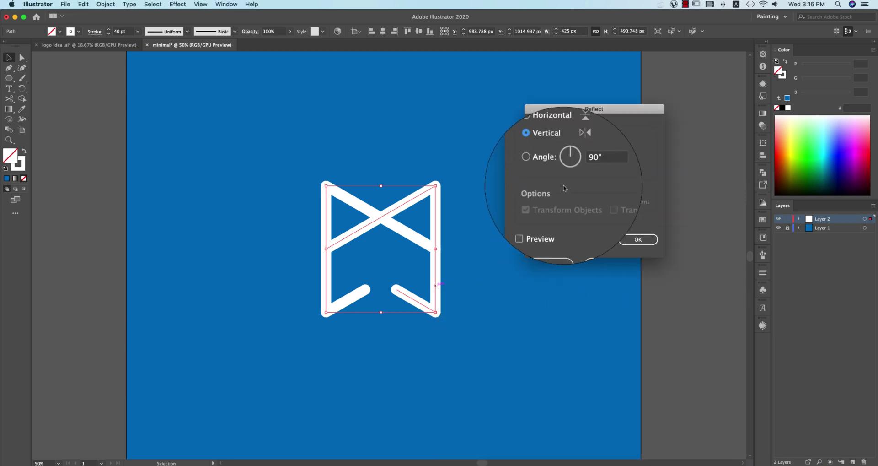
{"action": "left_click", "coordinate": [537, 138]}
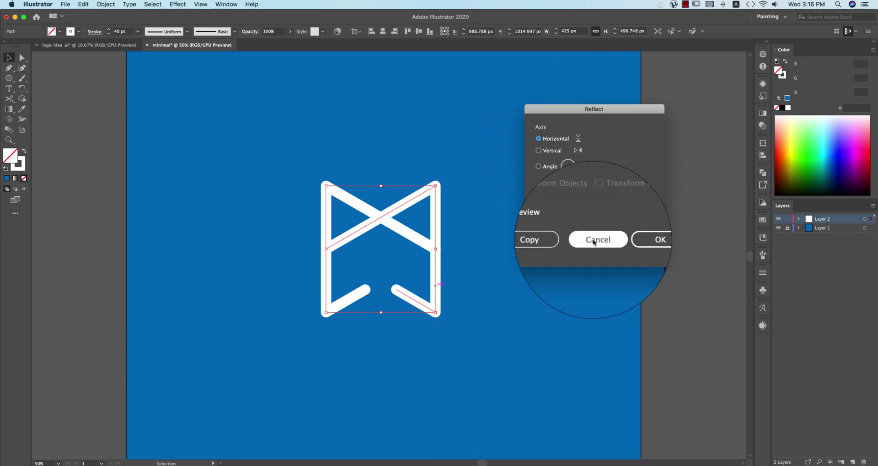
{"action": "left_click", "coordinate": [636, 238]}
Nudge the flipped copy right with the arrow keys to form the N
{"action": "key", "text": "Right"}
{"action": "left_click", "coordinate": [483, 309]}
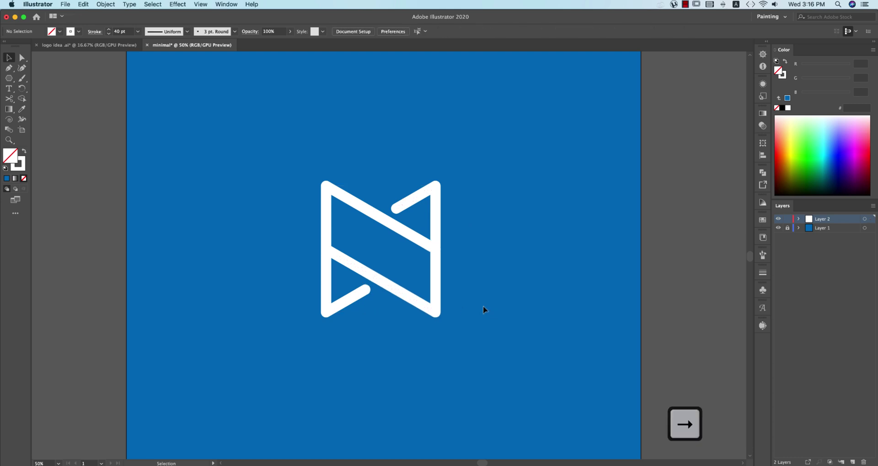
{"action": "left_click", "coordinate": [436, 290]}
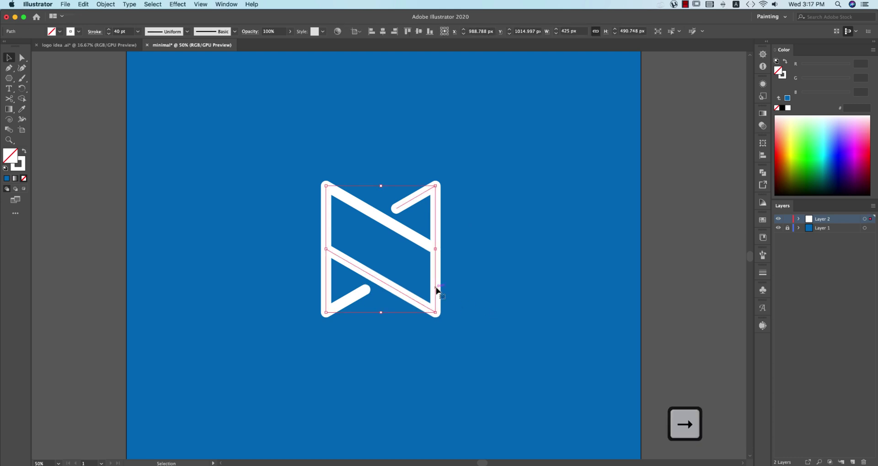
{"action": "key", "text": "Right"}
{"action": "key", "text": "Right"}
{"action": "key", "text": "Right"}
{"action": "key", "text": "Right"}
{"action": "key", "text": "Right"}
{"action": "key", "text": "Right"}
{"action": "key", "text": "Right"}
{"action": "key", "text": "Right"}
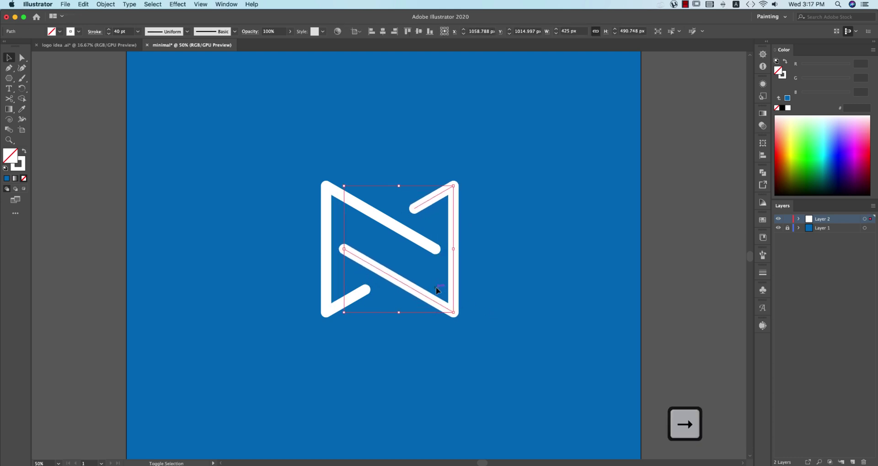
{"action": "key", "text": "Right"}
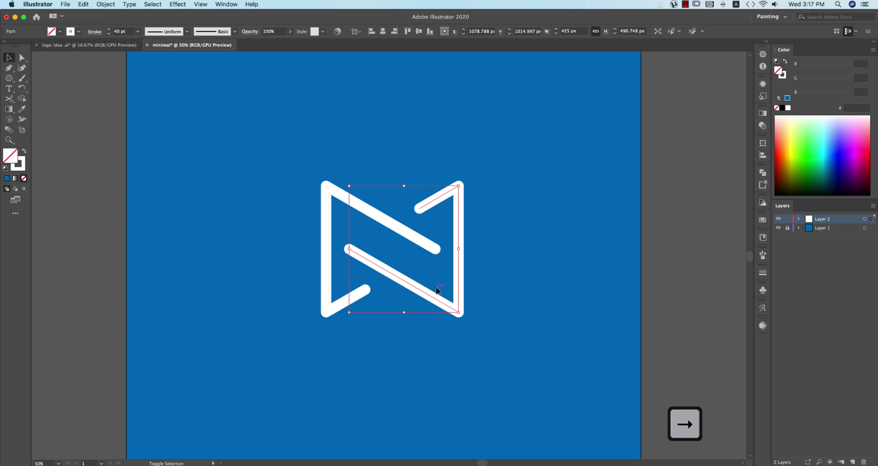
{"action": "left_click", "coordinate": [509, 276]}
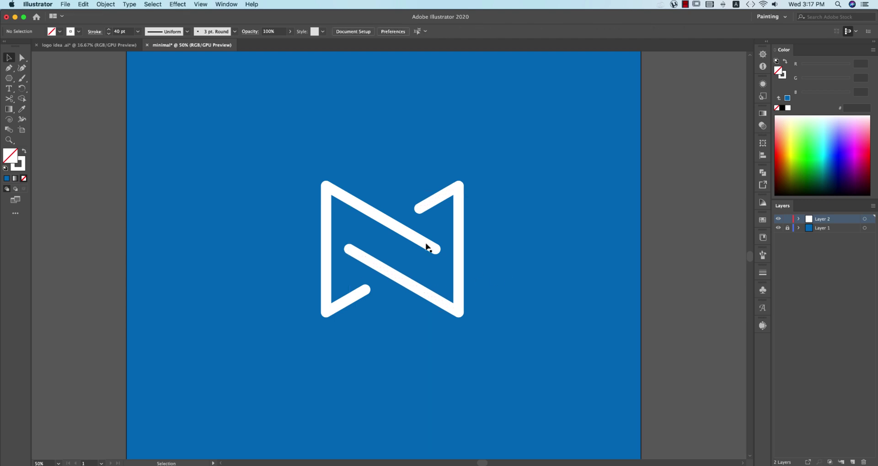
Expand both N strokes into filled outlines and group them
{"action": "left_click_drag", "start_coordinate": [542, 344], "coordinate": [542, 344]}
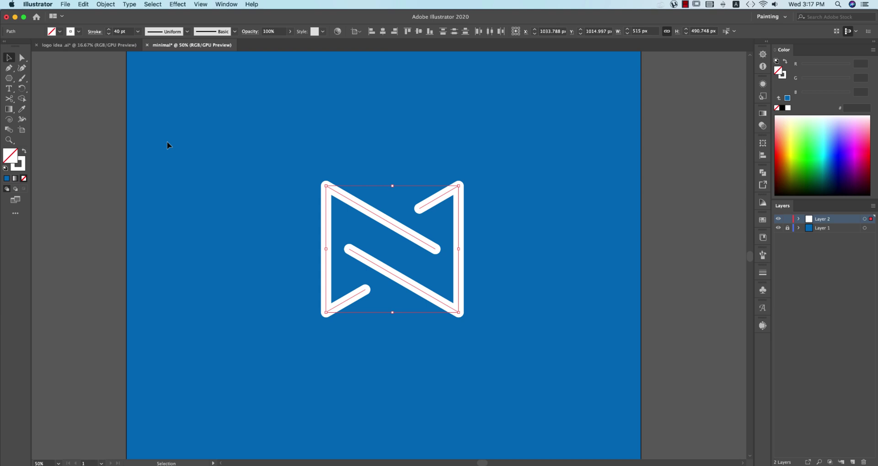
{"action": "left_click", "coordinate": [106, 5]}
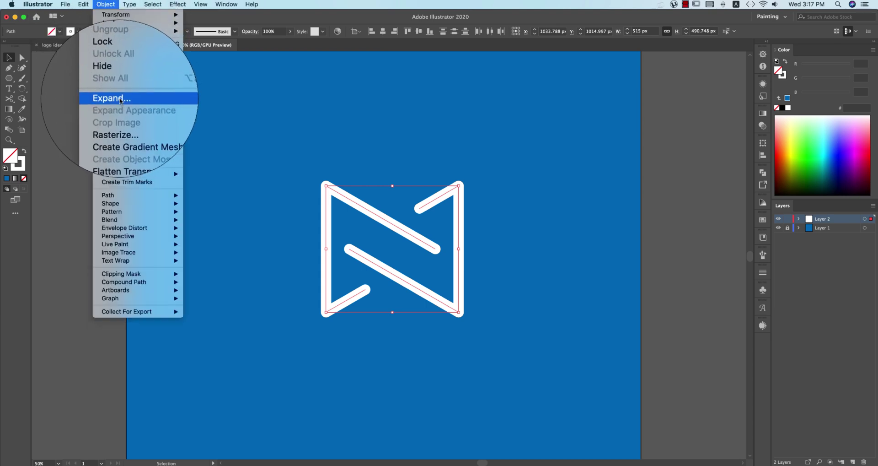
{"action": "left_click", "coordinate": [170, 97]}
{"action": "left_click", "coordinate": [463, 307]}
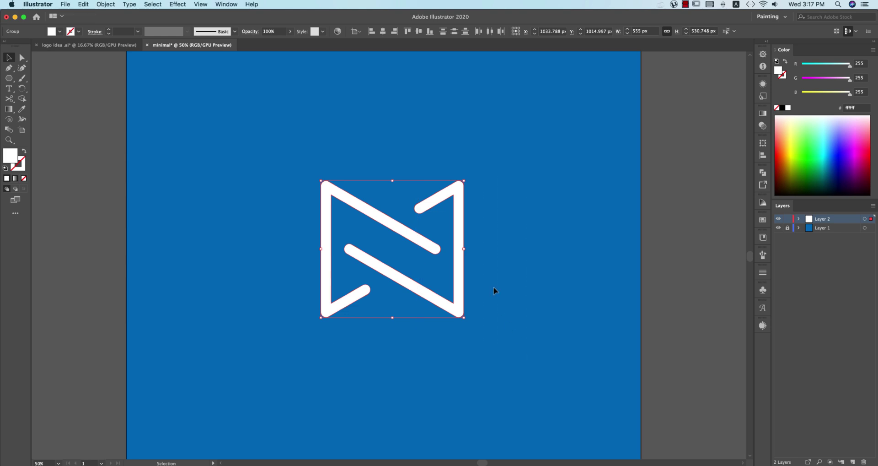
{"action": "key", "text": "super+g"}
Centre the logo group horizontally and vertically on the artboard
{"action": "left_click", "coordinate": [382, 31]}
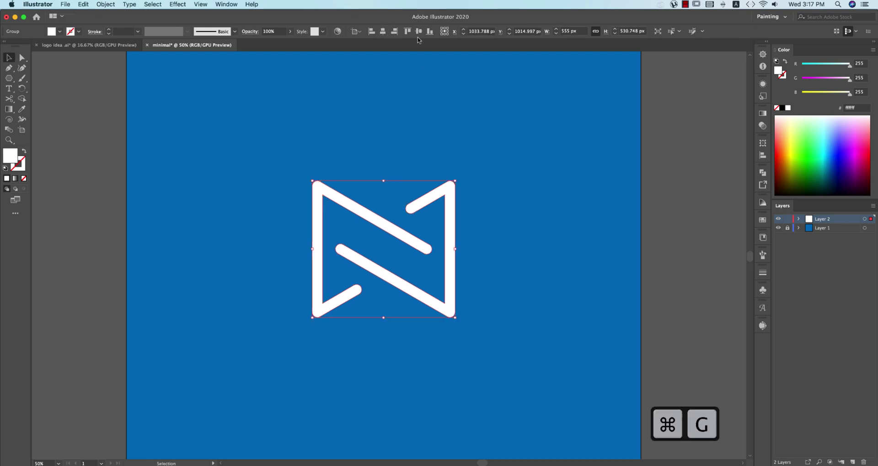
{"action": "left_click", "coordinate": [418, 31]}
{"action": "left_click", "coordinate": [536, 197]}
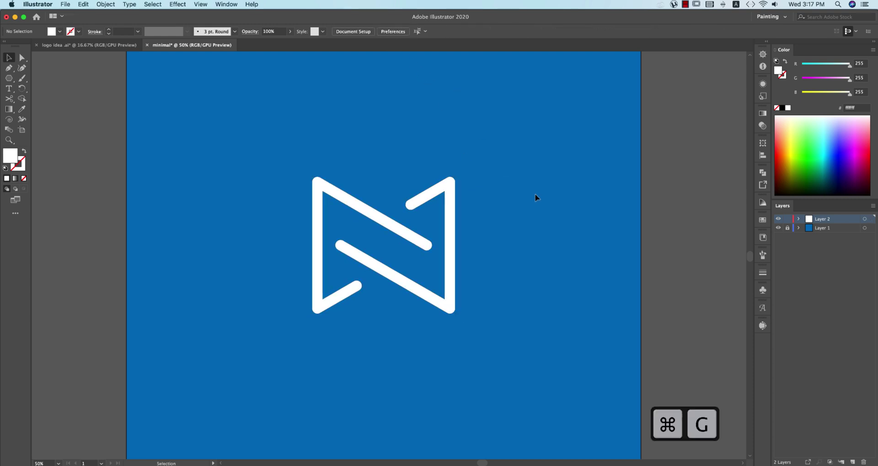
Rotate the grouped N mark 90° into a Z shape
{"action": "left_click", "coordinate": [450, 187]}
{"action": "left_click_drag", "start_coordinate": [461, 175], "coordinate": [495, 362]}
{"action": "left_click", "coordinate": [521, 340]}
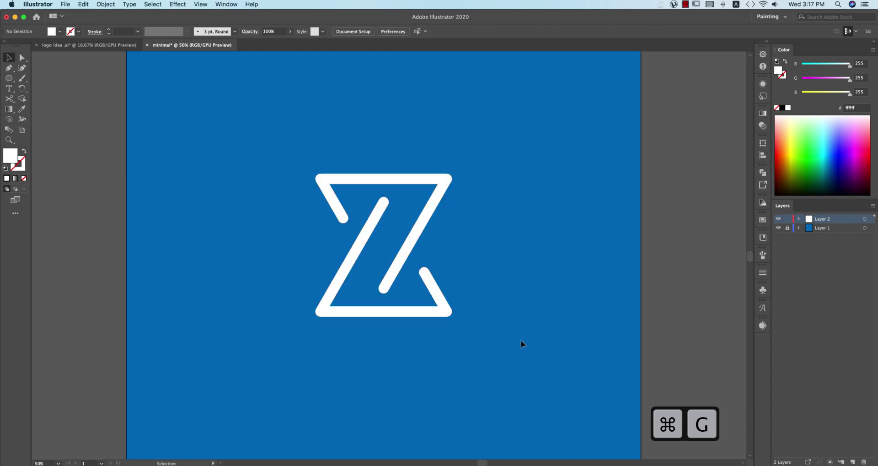